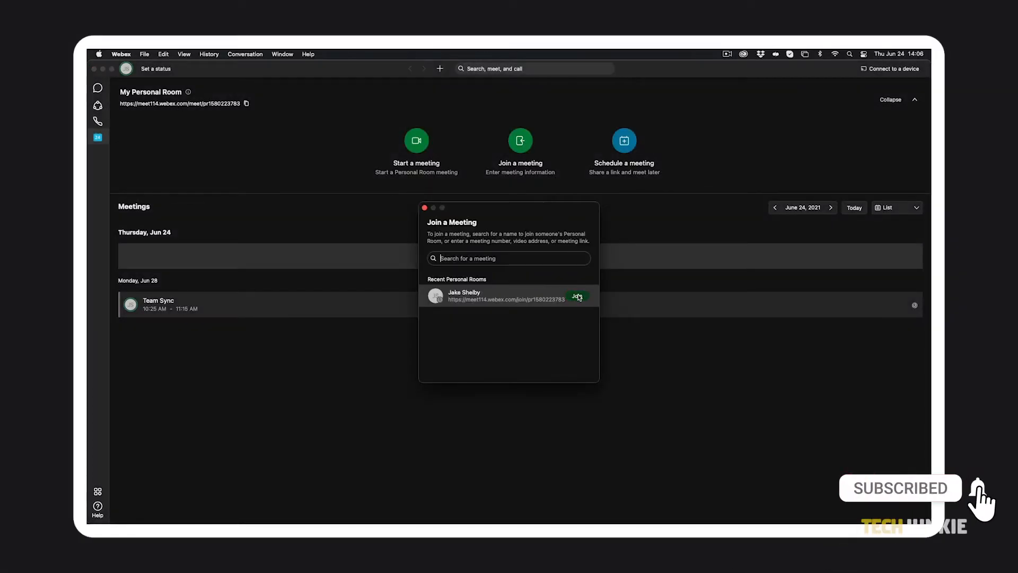
Join the recent personal room to reach its pre-join video preview
{"action": "left_click", "coordinate": [579, 297]}
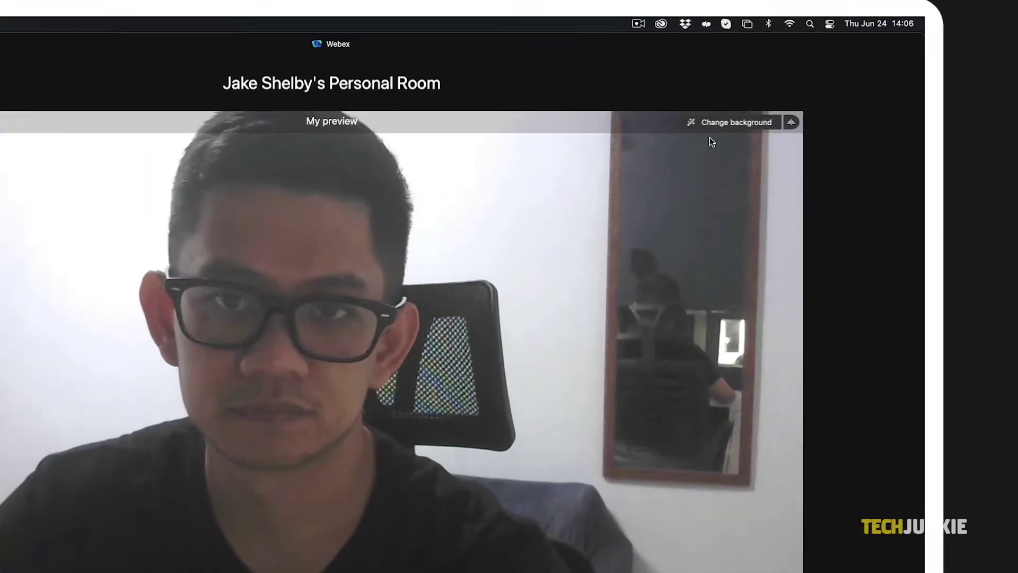
Apply the Home office virtual background and start the personal room meeting
{"action": "left_click", "coordinate": [783, 125]}
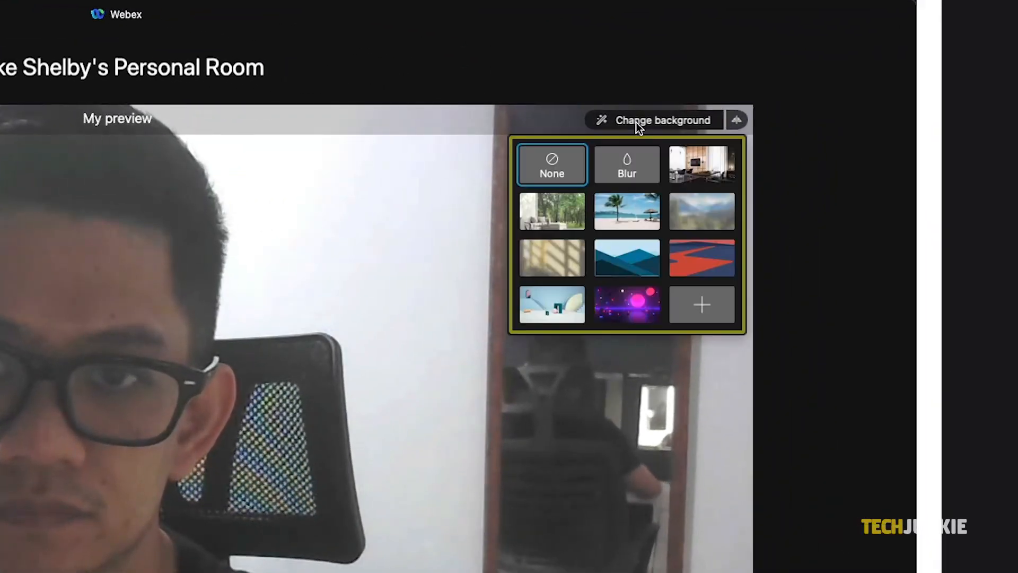
{"action": "left_click", "coordinate": [565, 211]}
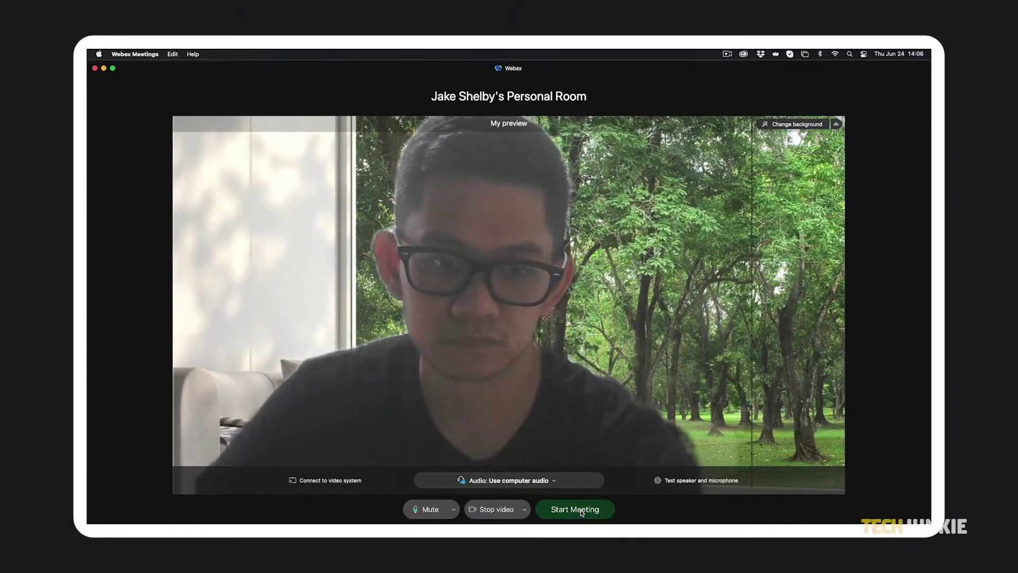
{"action": "left_click", "coordinate": [578, 509]}
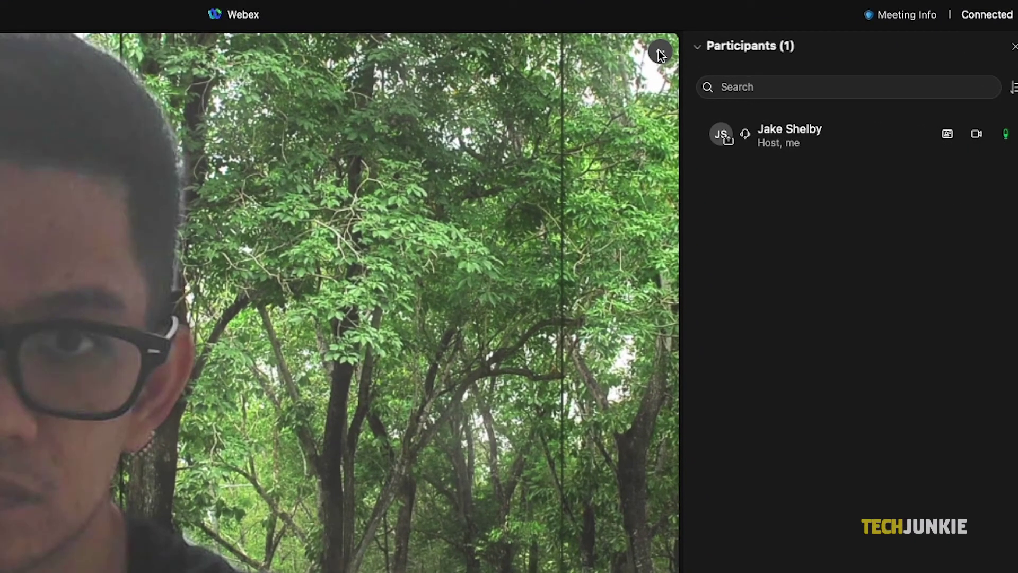
Switch the in-meeting video to the Beach virtual background via camera settings
{"action": "left_click", "coordinate": [734, 87]}
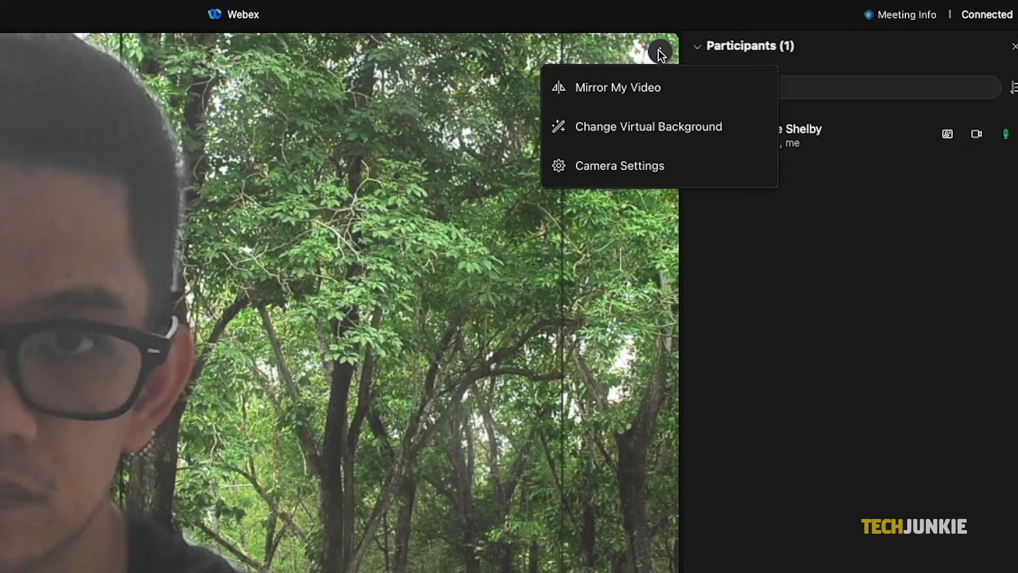
{"action": "left_click", "coordinate": [625, 124]}
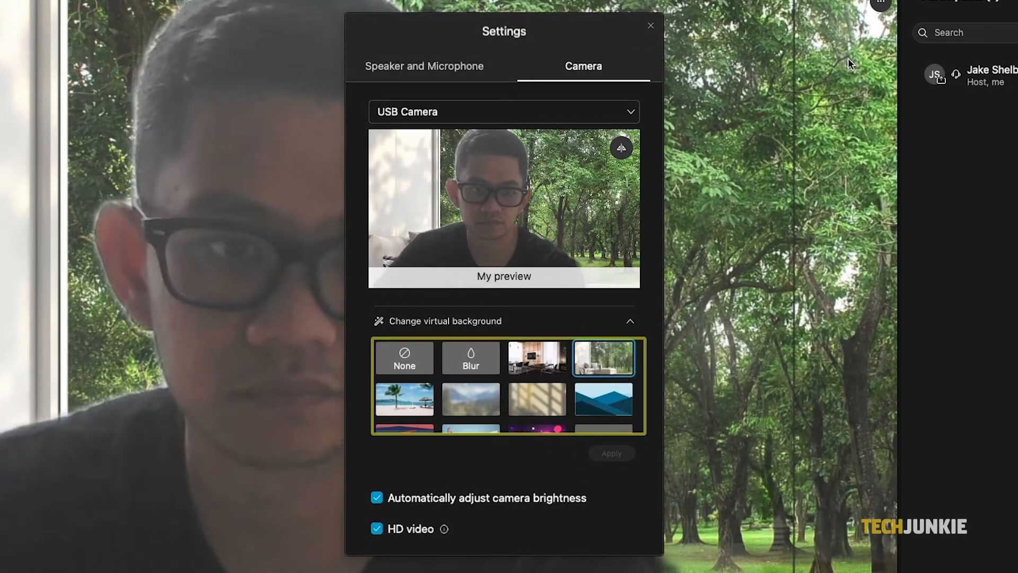
{"action": "left_click", "coordinate": [421, 398]}
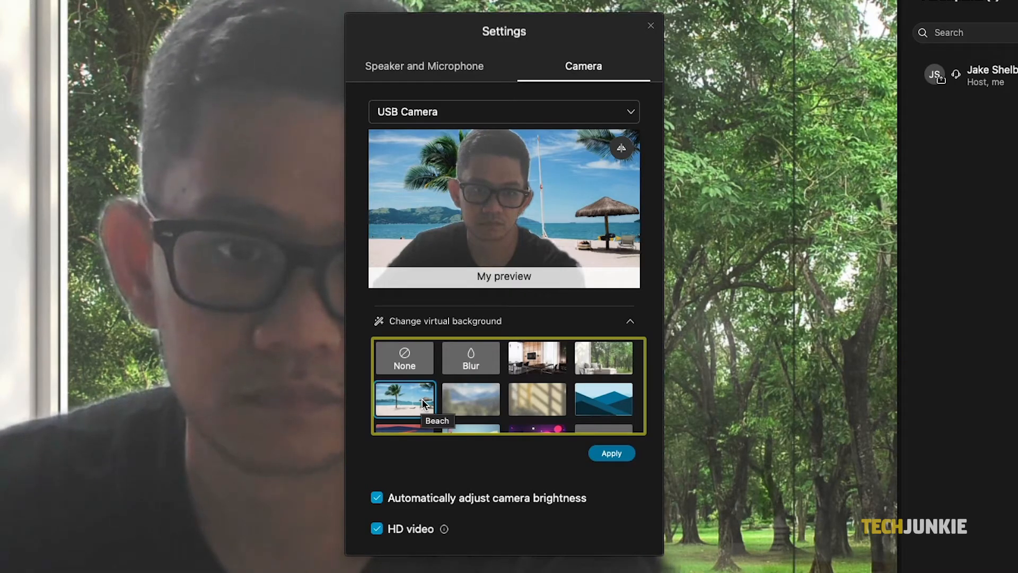
{"action": "left_click", "coordinate": [605, 454]}
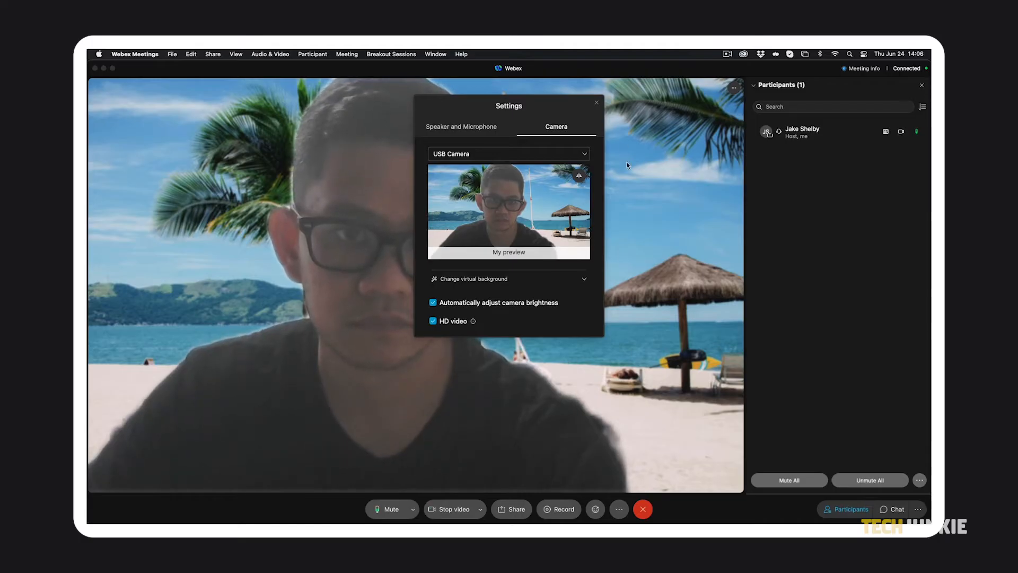
{"action": "left_click", "coordinate": [597, 102]}
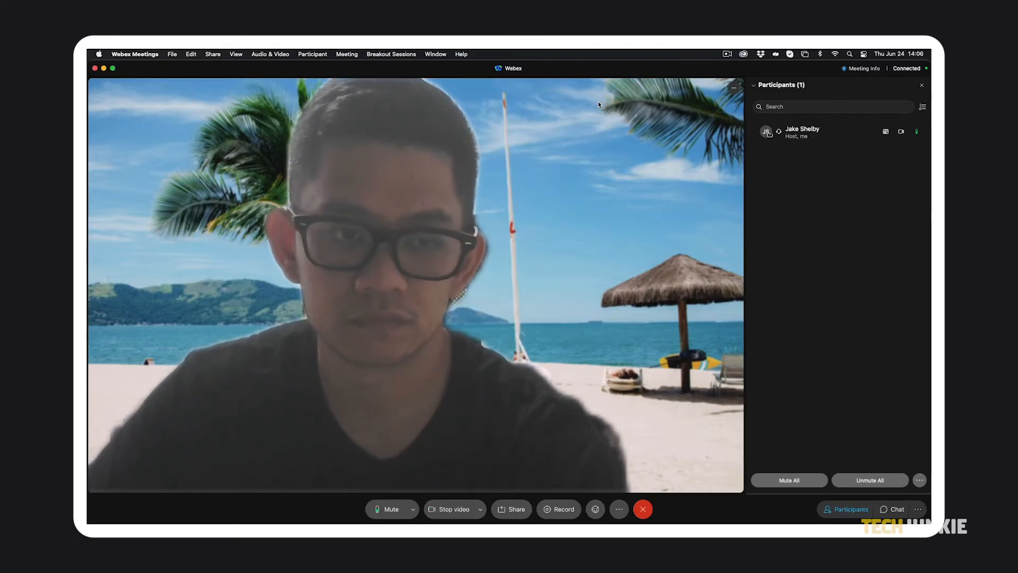
{"action": "left_click", "coordinate": [733, 88]}
Reopen camera settings to view the virtual background thumbnail grid
{"action": "left_click", "coordinate": [712, 128]}
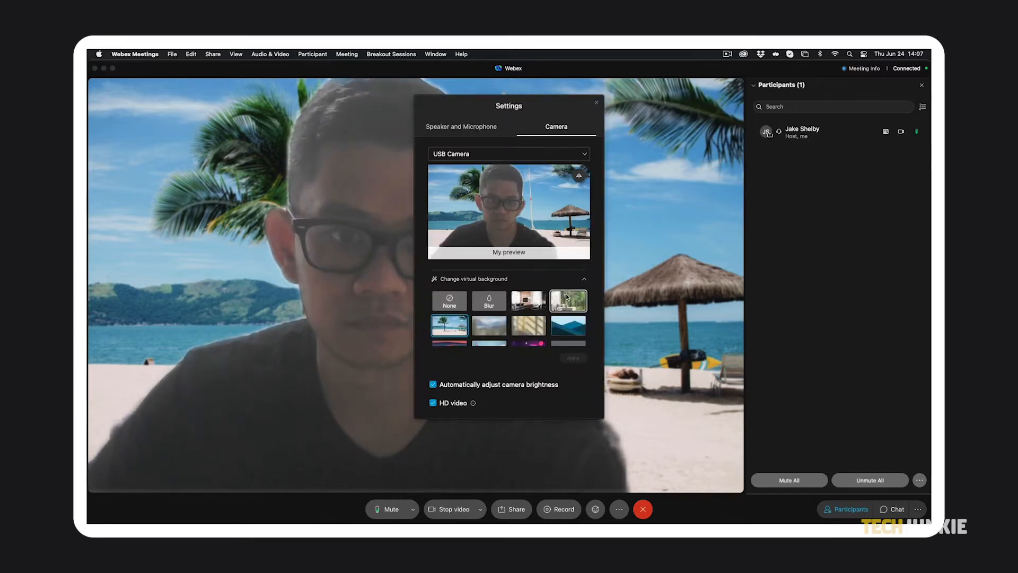
{"action": "scroll", "coordinate": [574, 333], "scroll_direction": "down", "scroll_amount": 2}
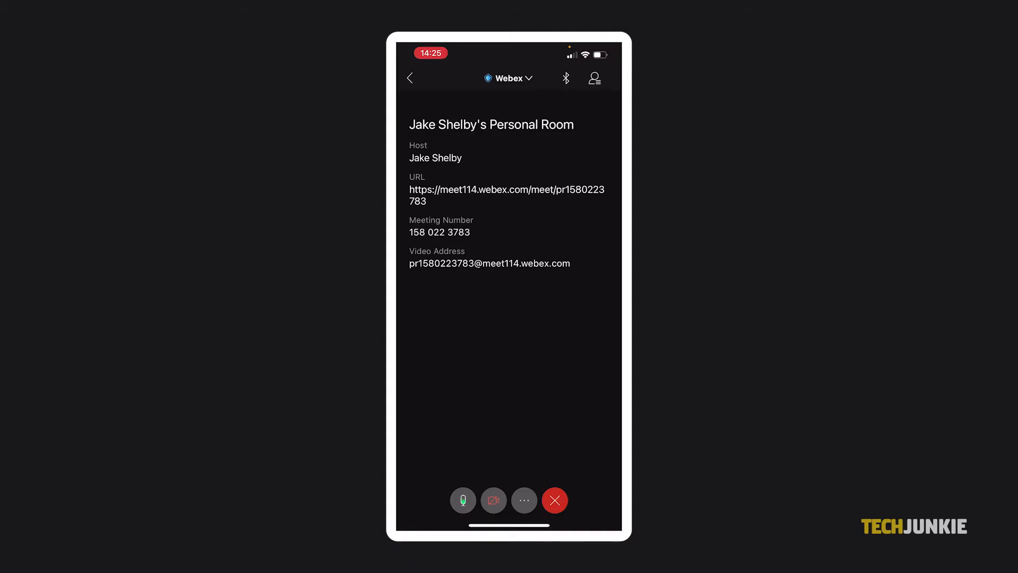
On the phone, pick the light-blue room virtual background and start sending video
{"action": "left_click", "coordinate": [494, 499]}
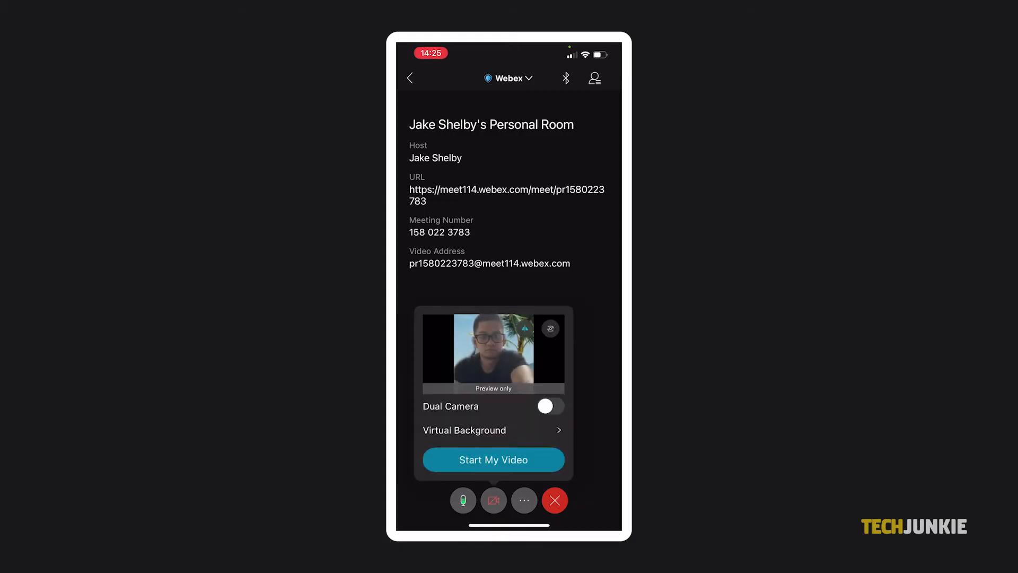
{"action": "left_click", "coordinate": [464, 430]}
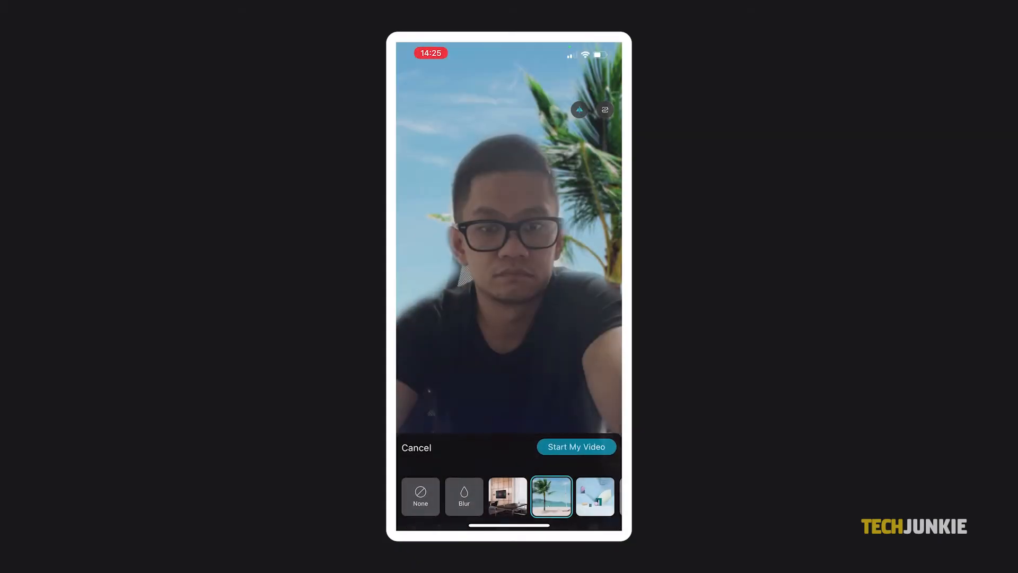
{"action": "left_click", "coordinate": [595, 496]}
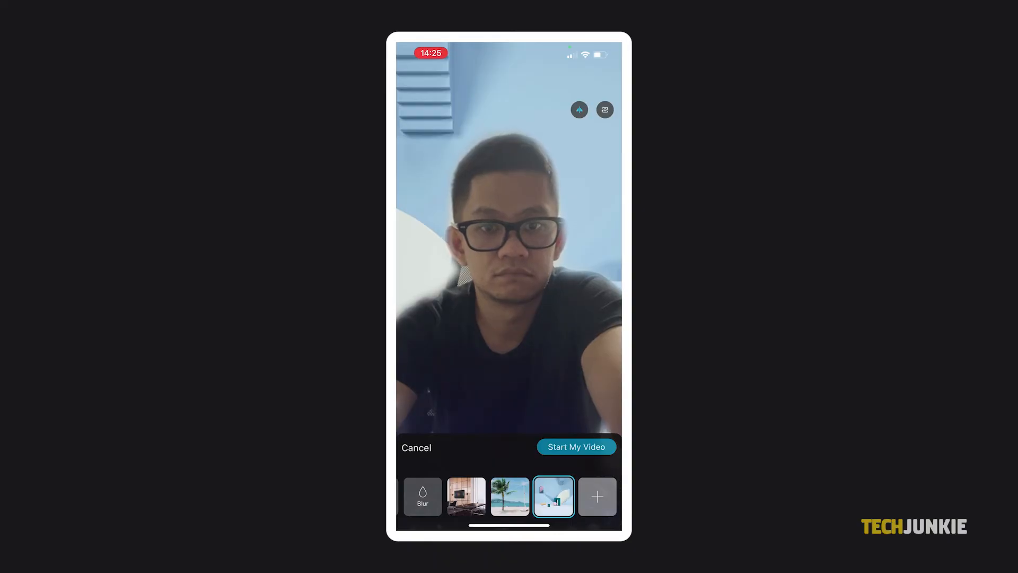
{"action": "left_click", "coordinate": [576, 447]}
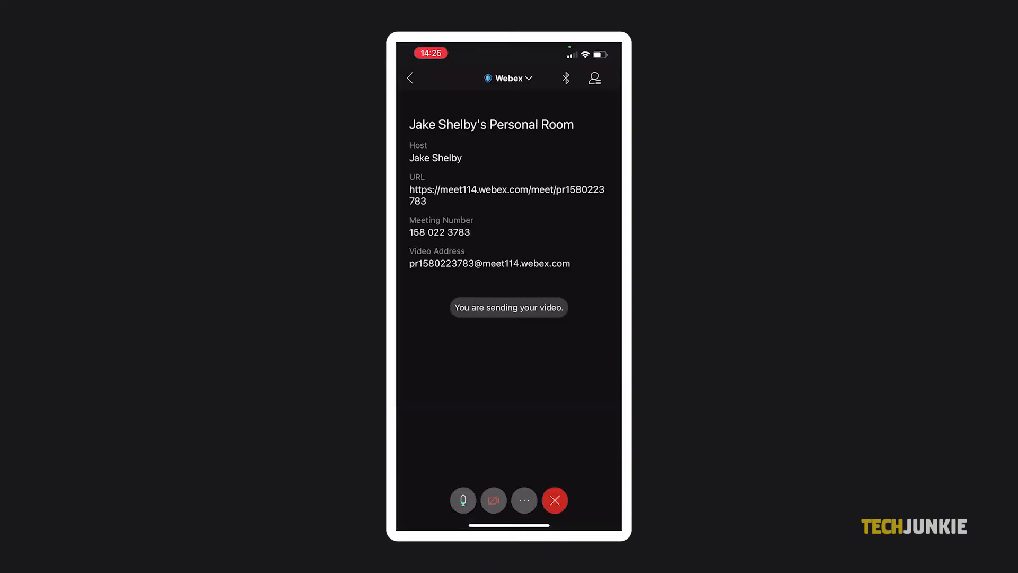